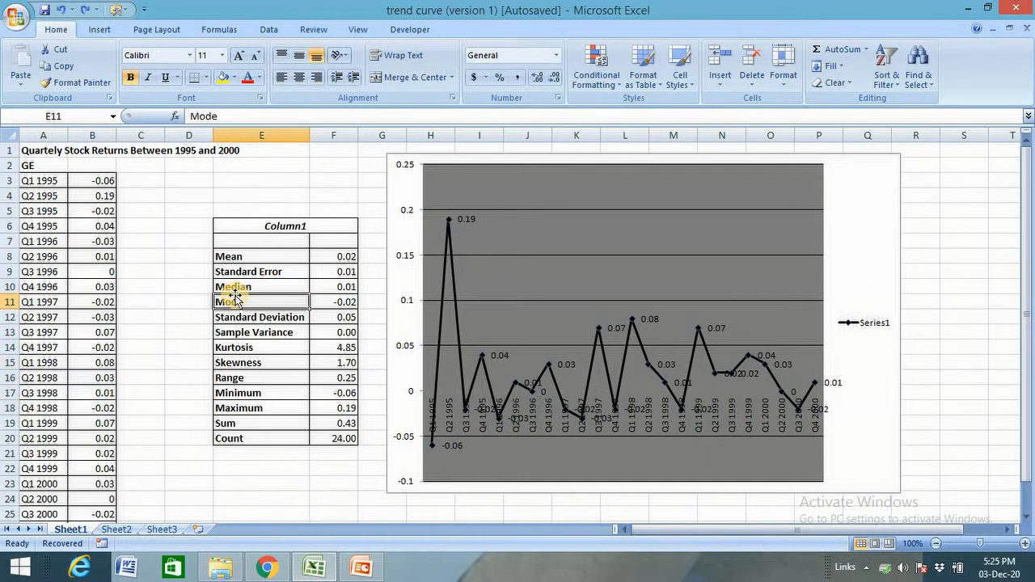
Step: Review the quarterly return data, the descriptive statistics table and the chart's data points
drag(53, 257, 121, 332)
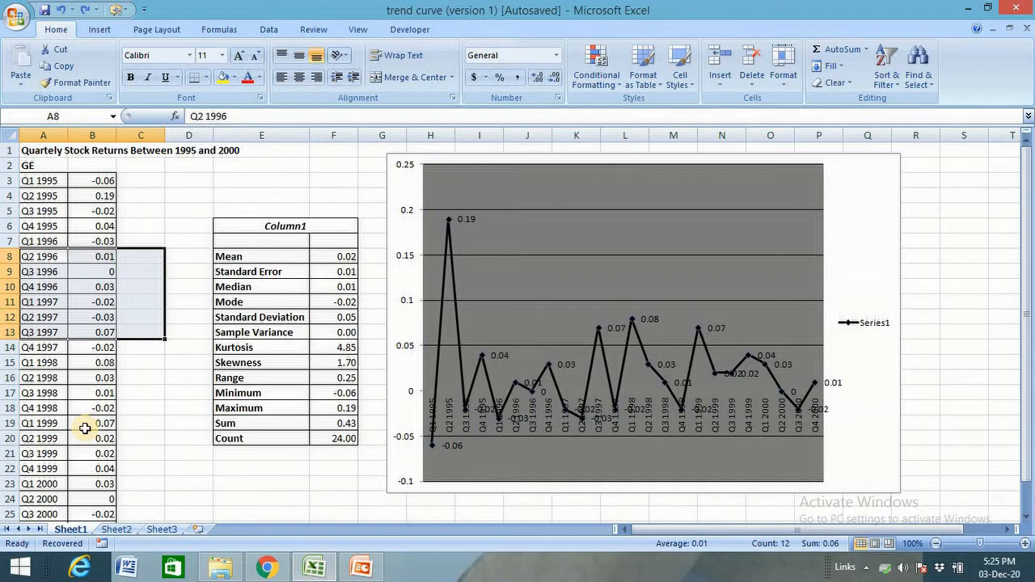
click(927, 382)
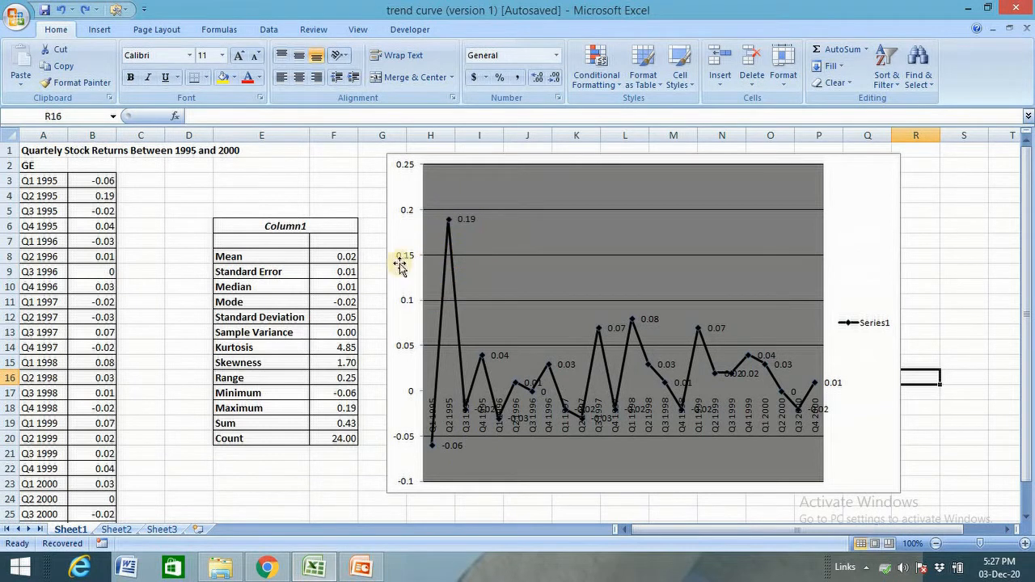
click(327, 195)
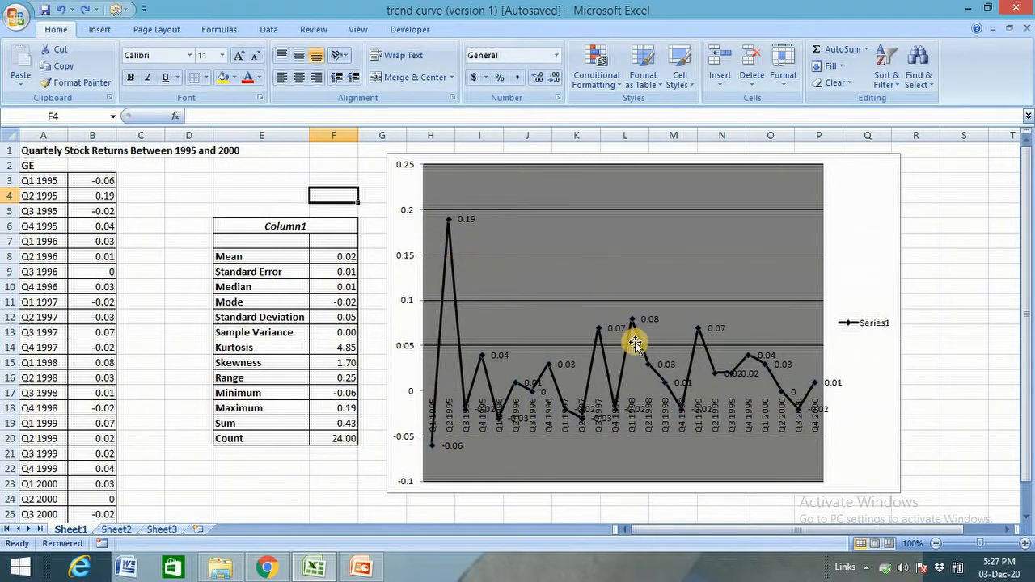
click(335, 318)
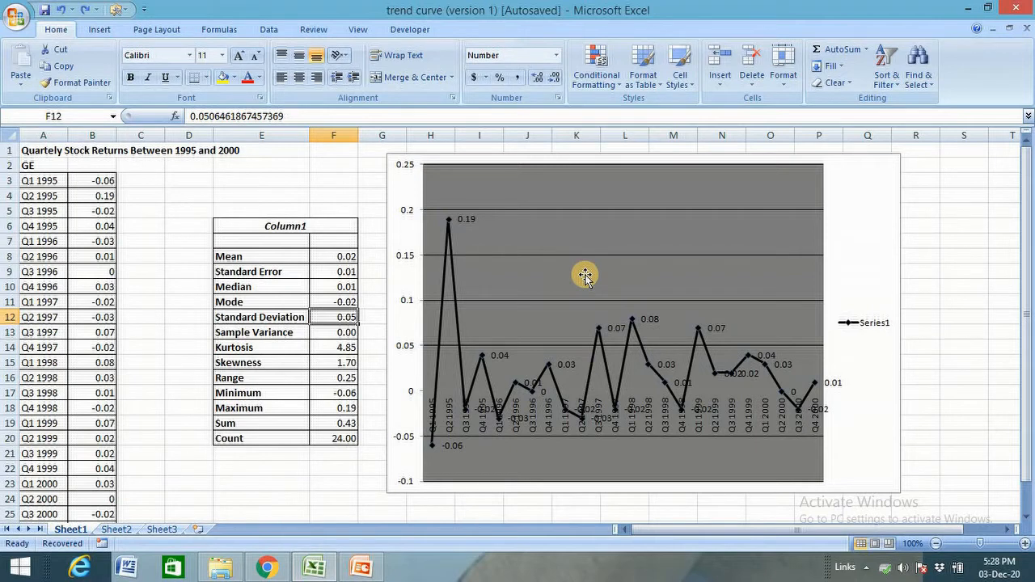
click(461, 229)
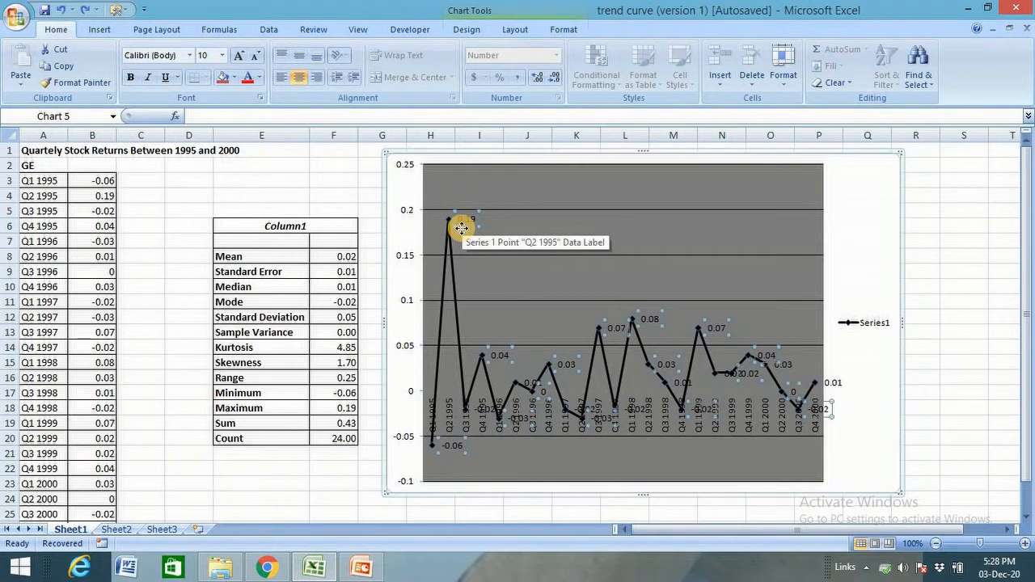
key(Escape)
key(Escape)
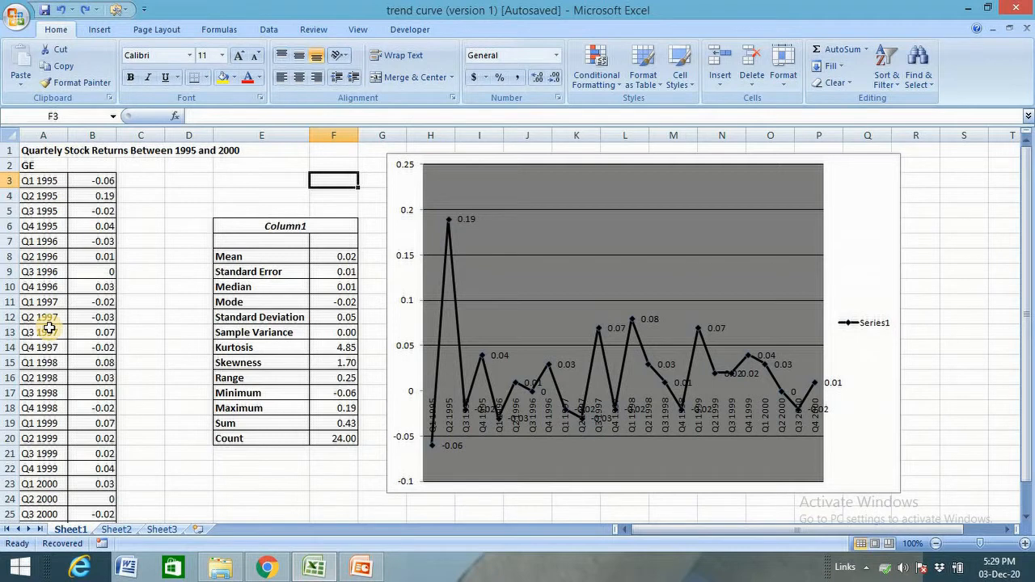
click(95, 196)
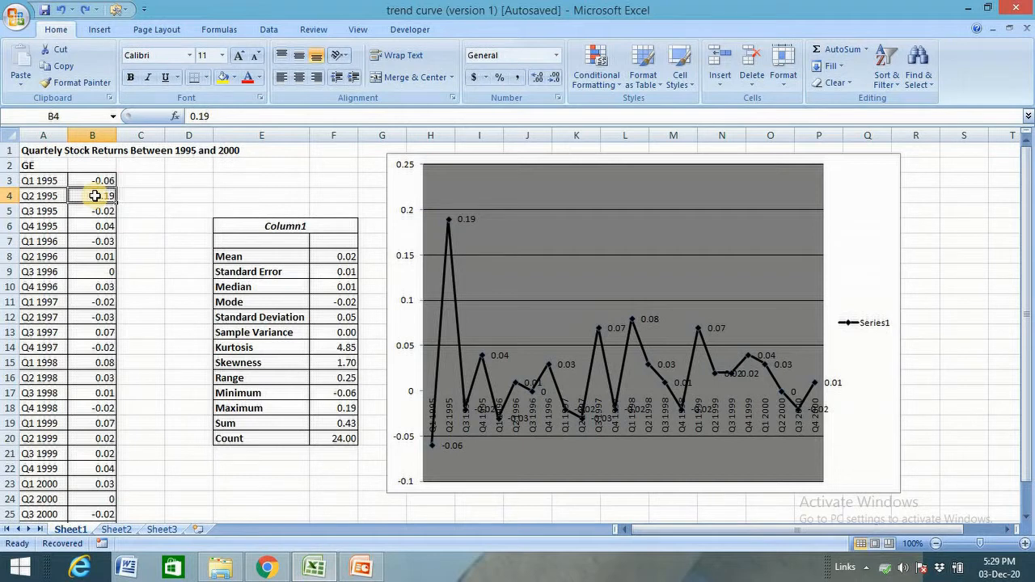
click(346, 256)
click(328, 320)
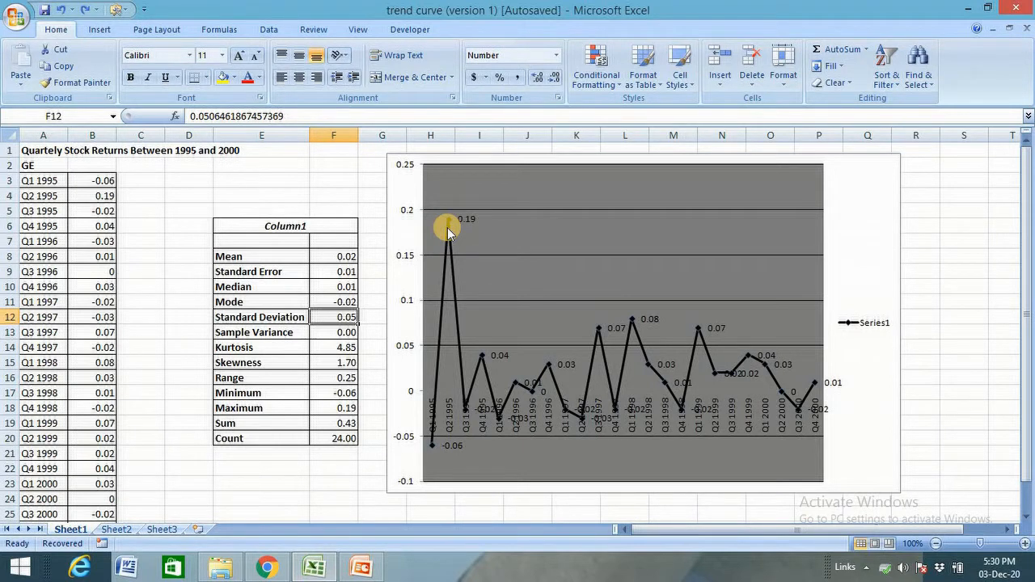
click(269, 197)
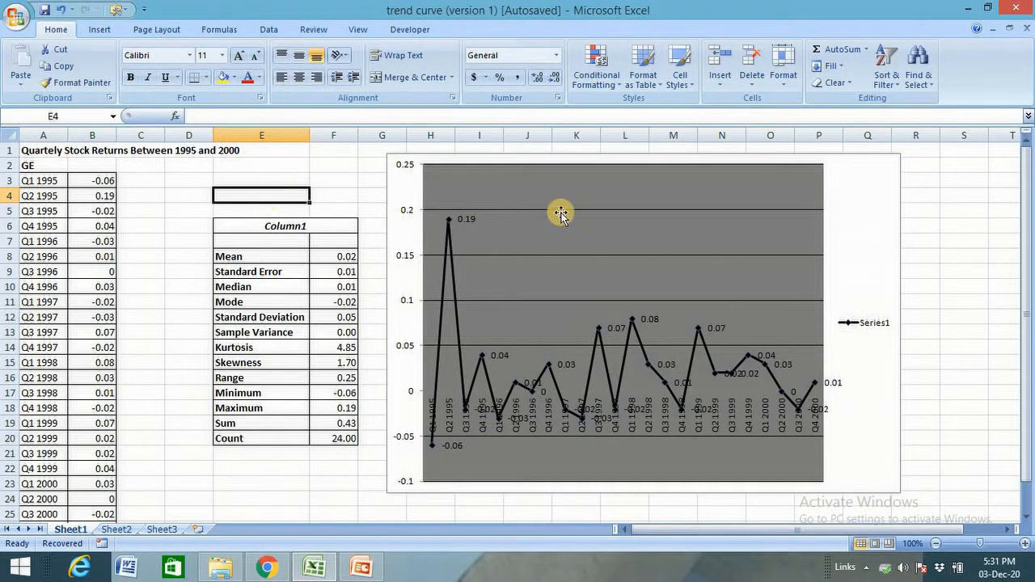
Step: Begin an IF formula in C3 whose test takes ABS(B3-$F$8), the return's distance from the absolute-referenced mean
click(156, 181)
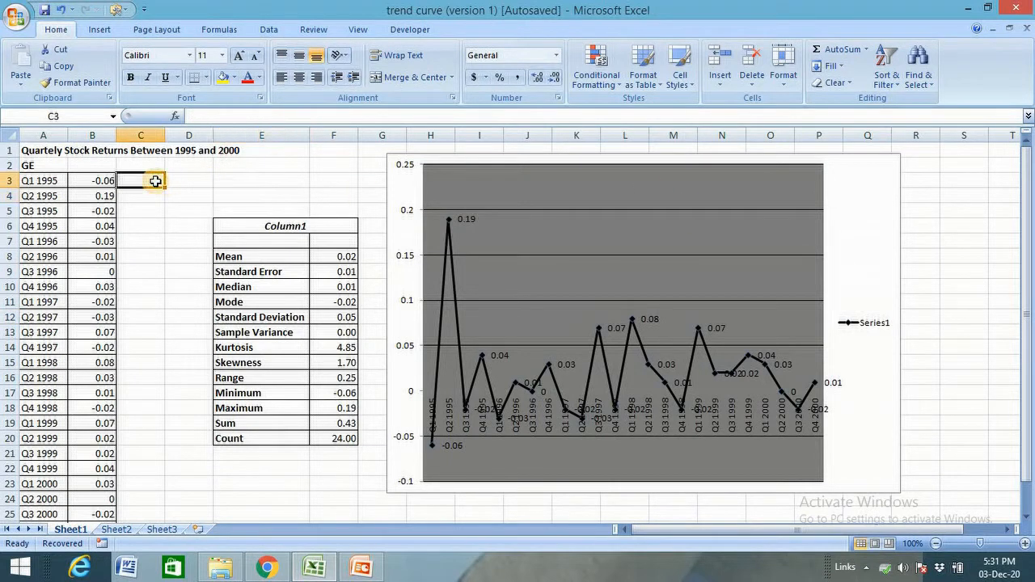
text(=)
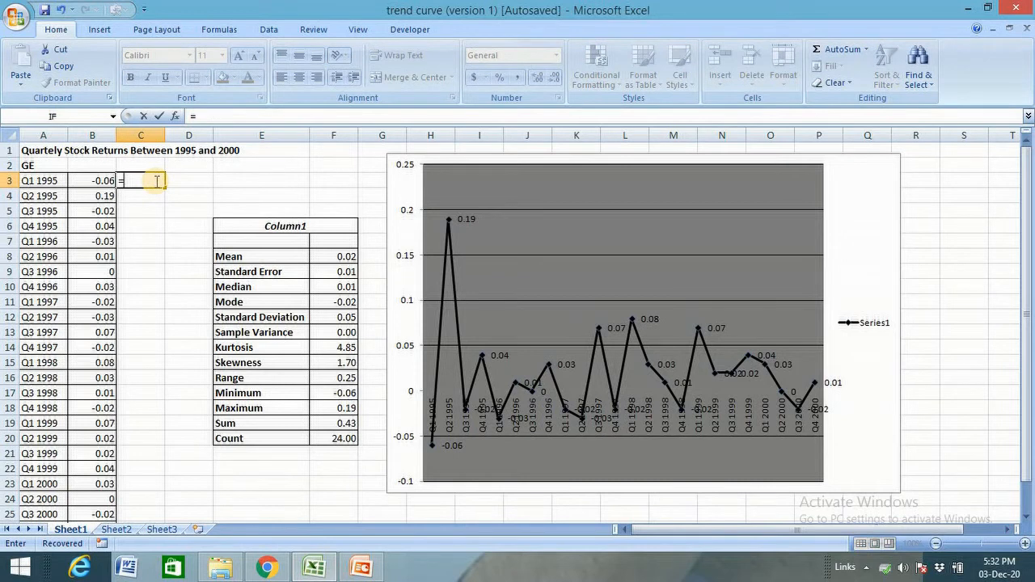
text(f)
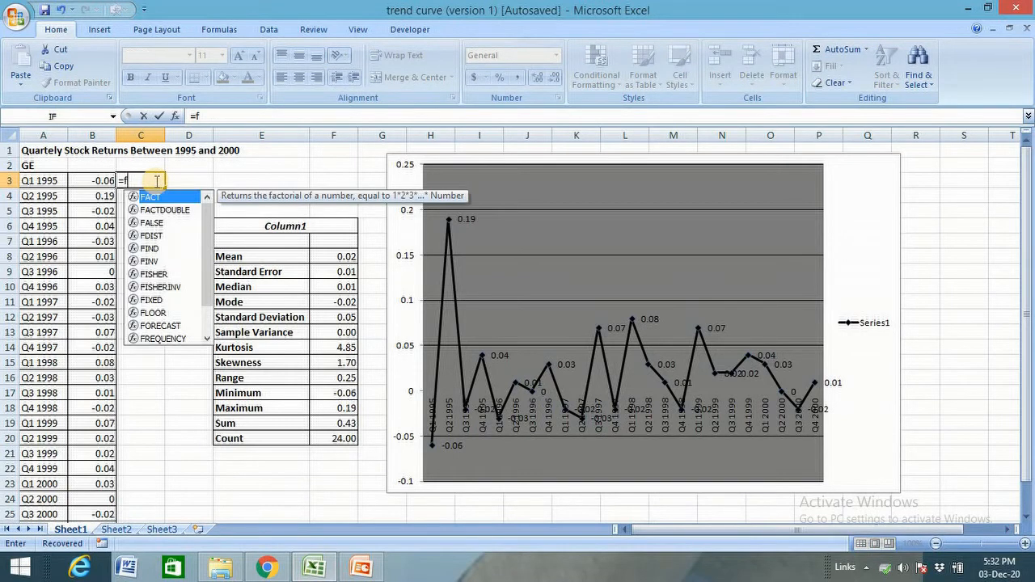
key(BackSpace)
text(if)
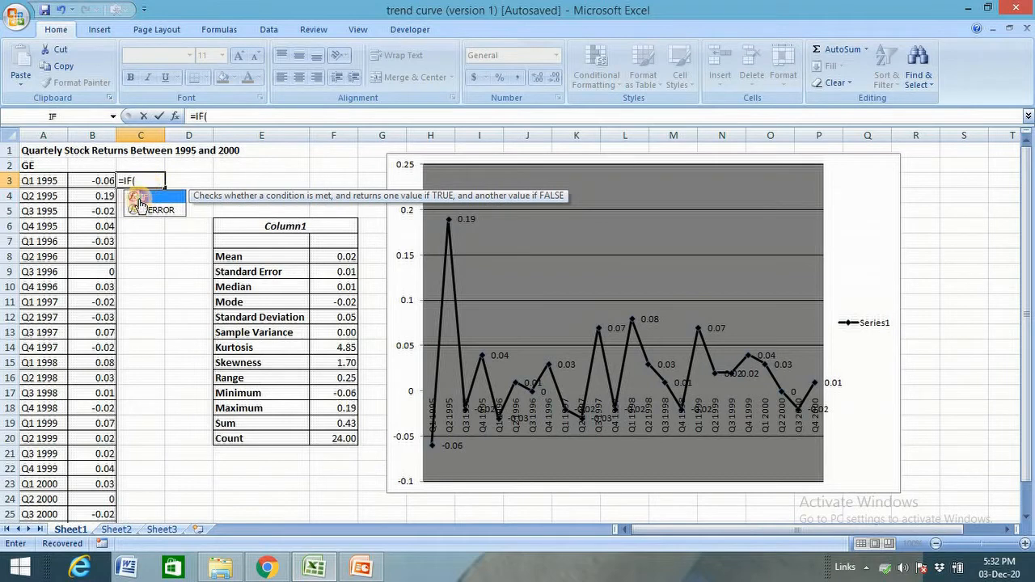
double_click(139, 196)
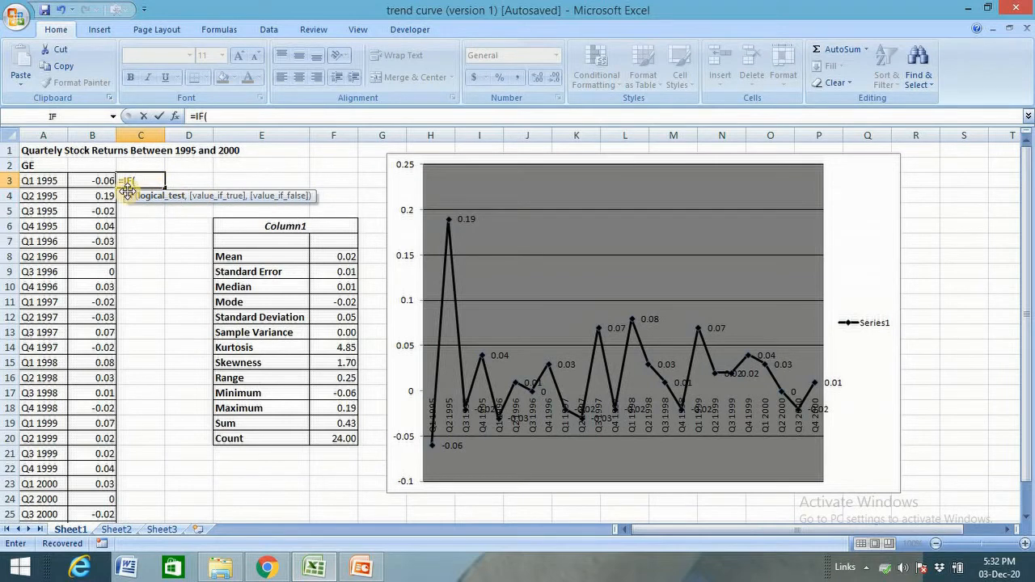
text(abs)
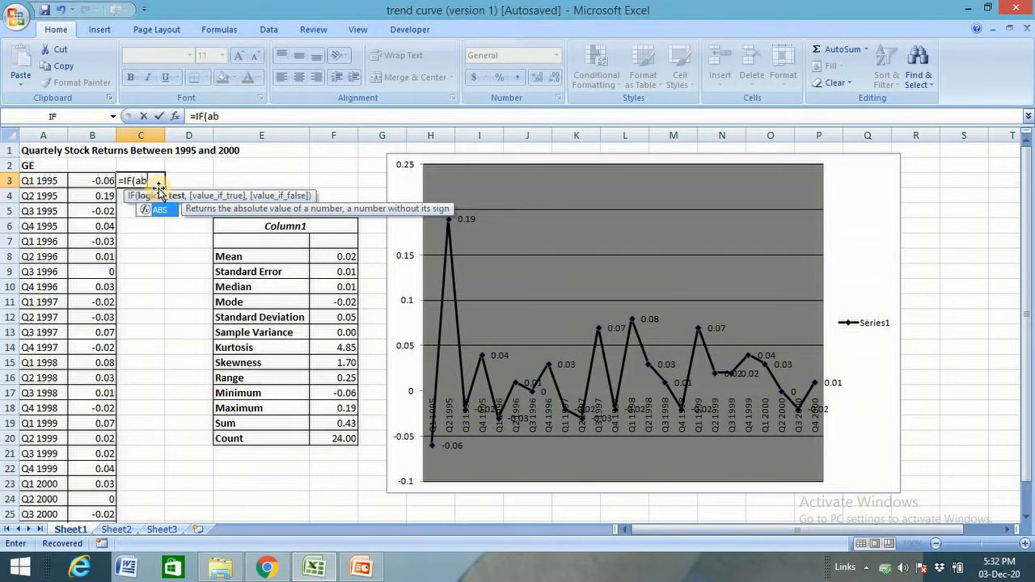
double_click(159, 210)
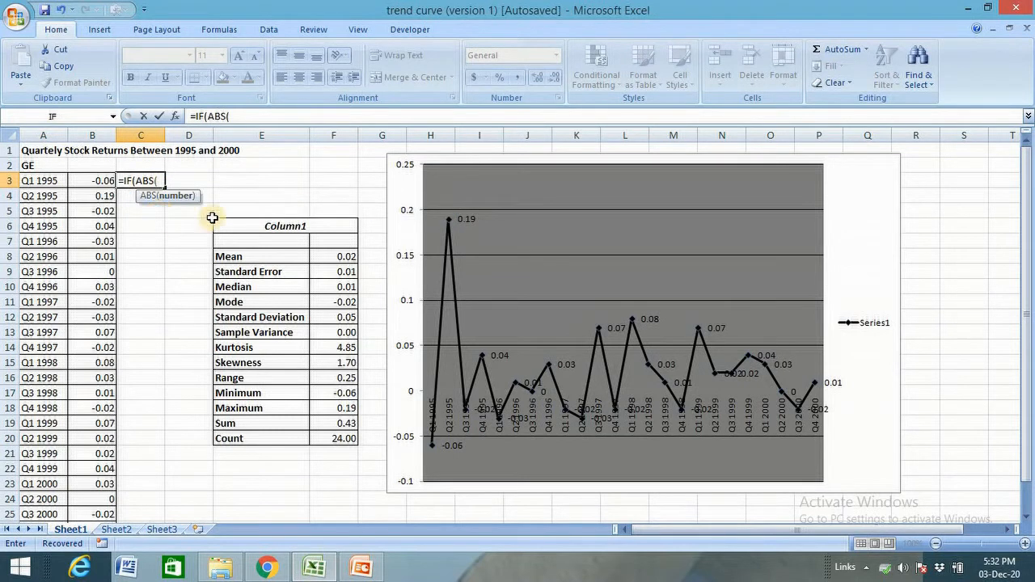
click(86, 181)
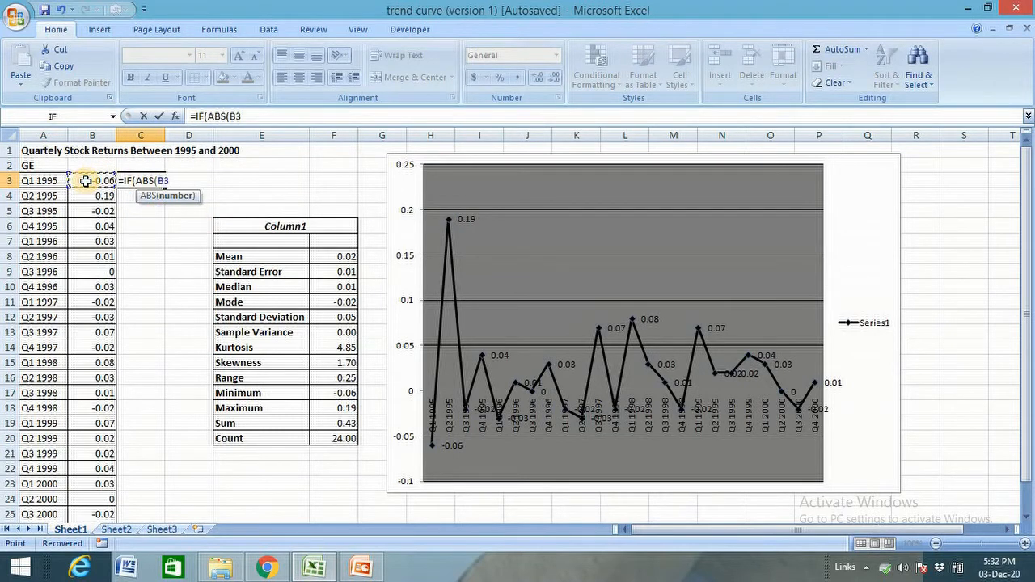
text(-)
click(314, 256)
key(F4)
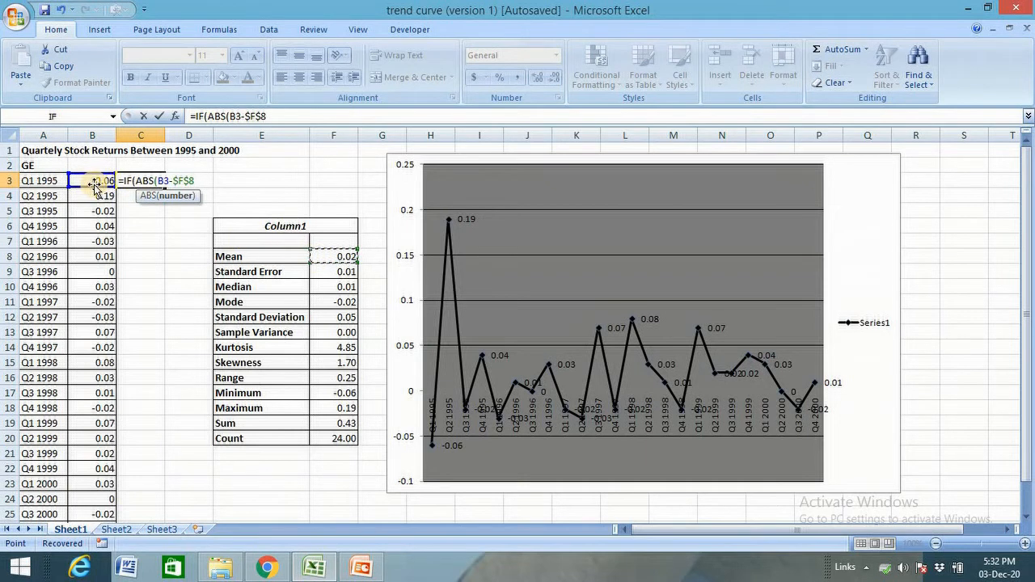
scroll(113, 318, down, 3)
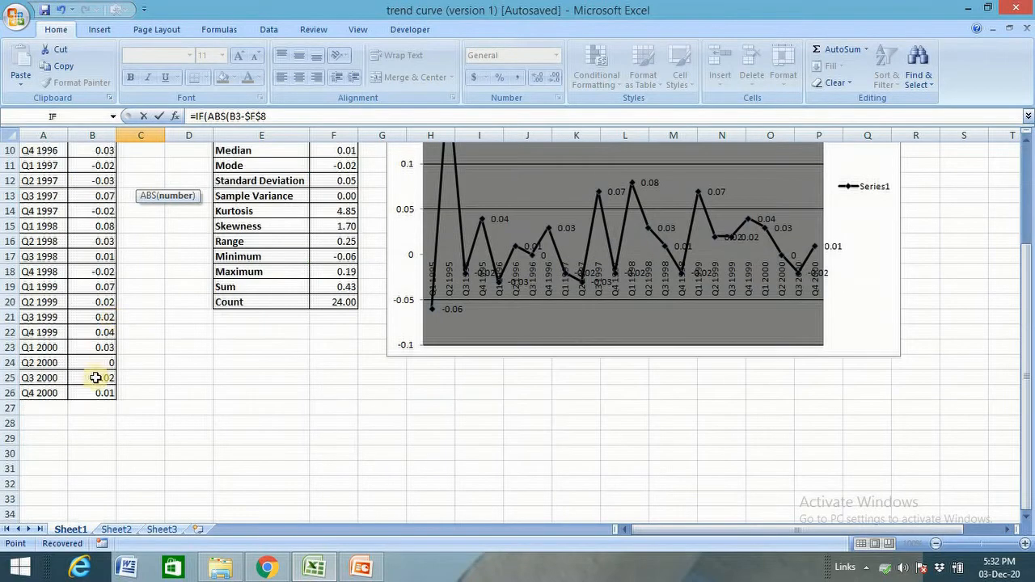
scroll(132, 493, up, 3)
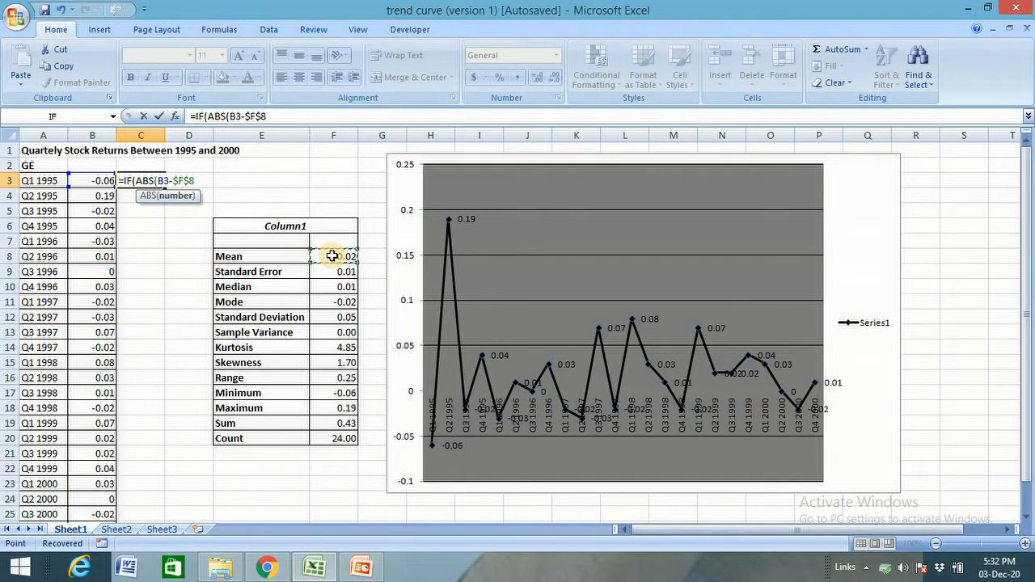
text())
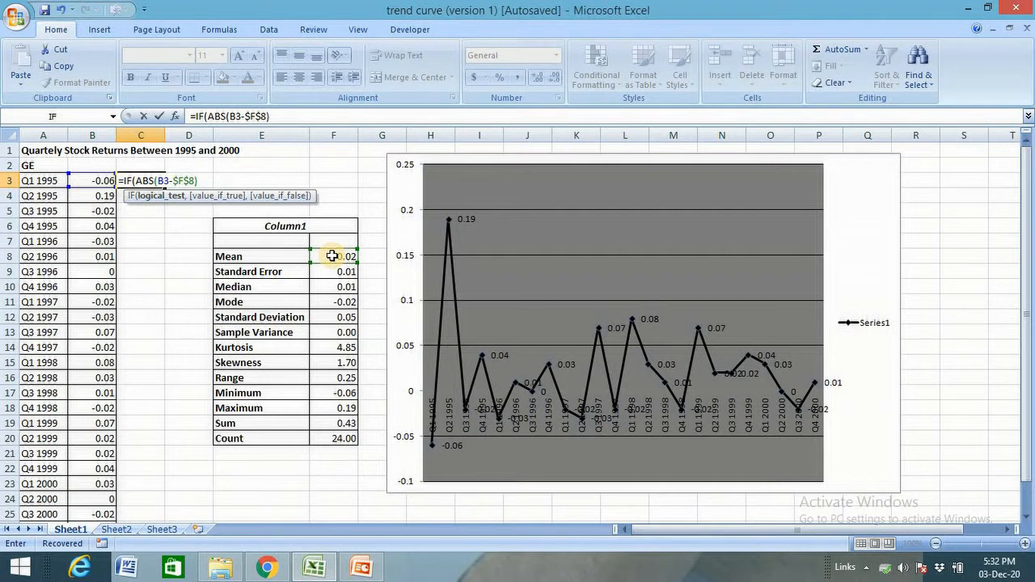
text(>2*)
Step: Complete the test as greater than 2*$F$12, returning "outlier" if true and " " otherwise, and enter the formula
click(332, 319)
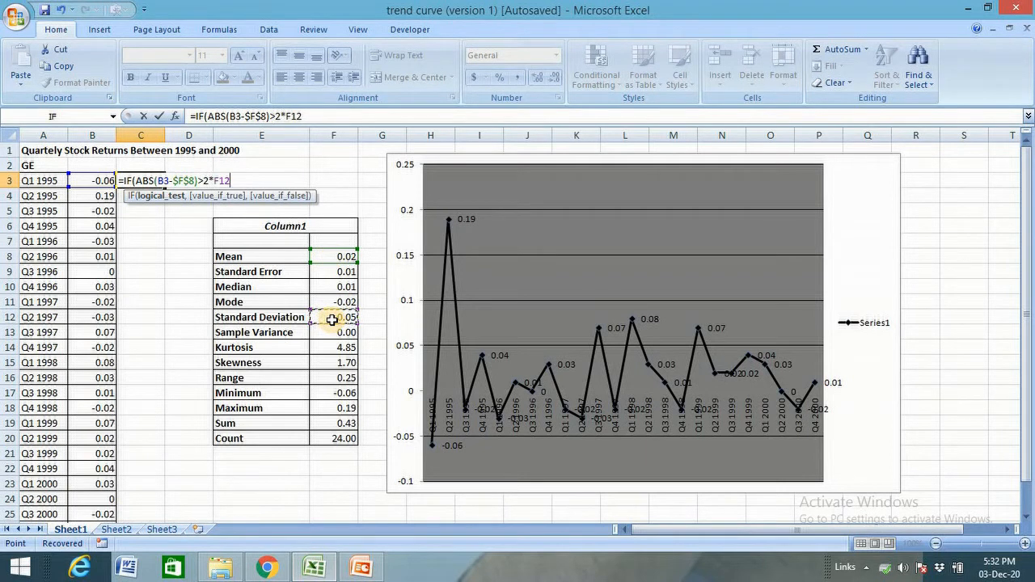
key(F4)
text(,")
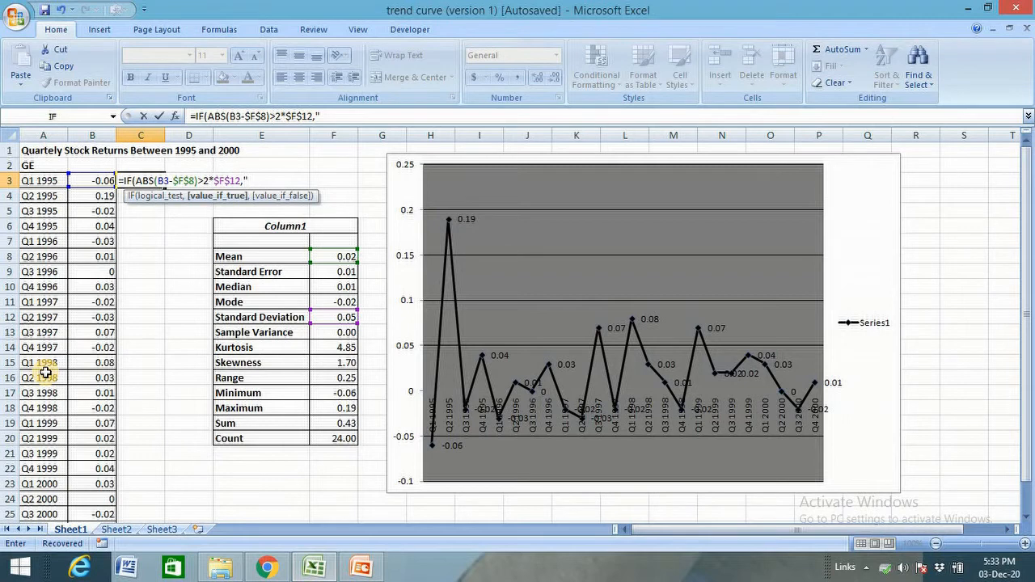
text(outlier",")
text(")
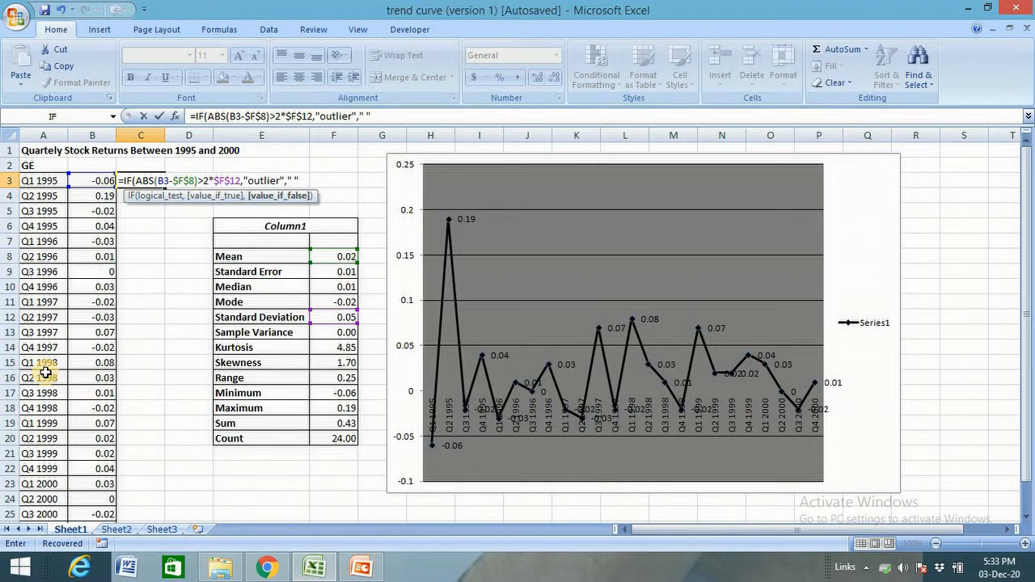
text())
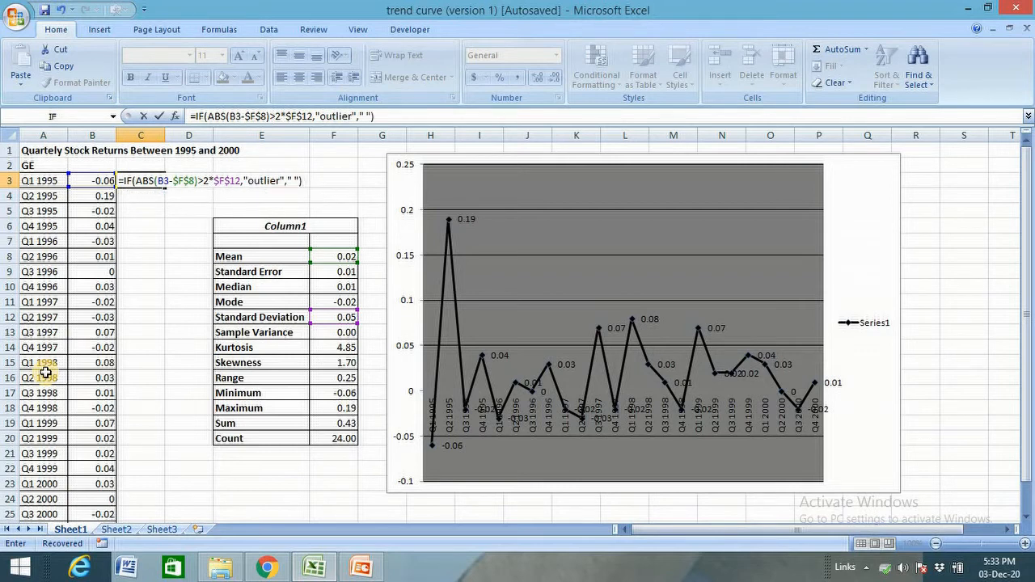
key(Return)
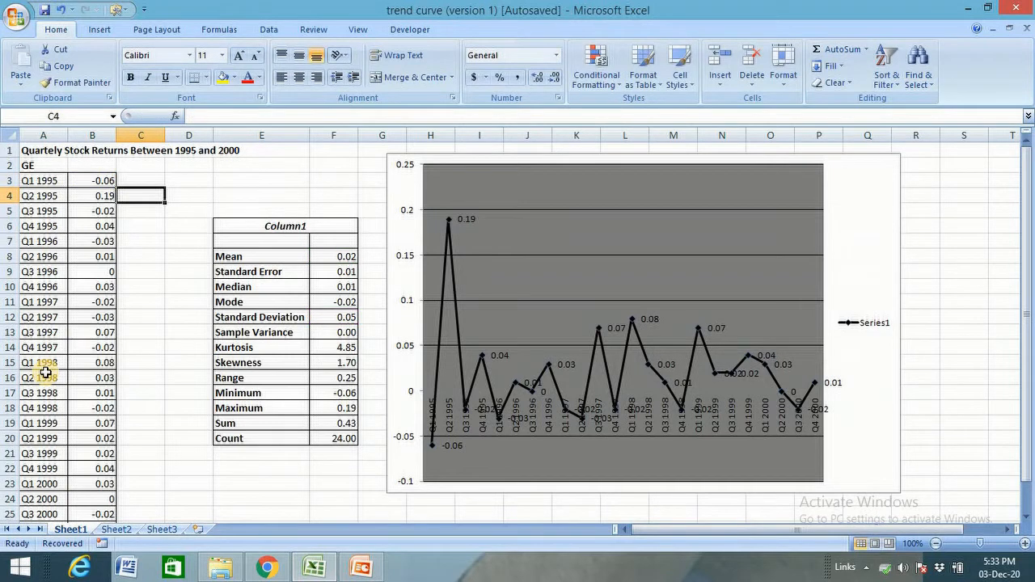
Step: Fill the outlier formula from C3 down the column for all quarters and inspect the results
click(141, 181)
double_click(165, 187)
click(154, 196)
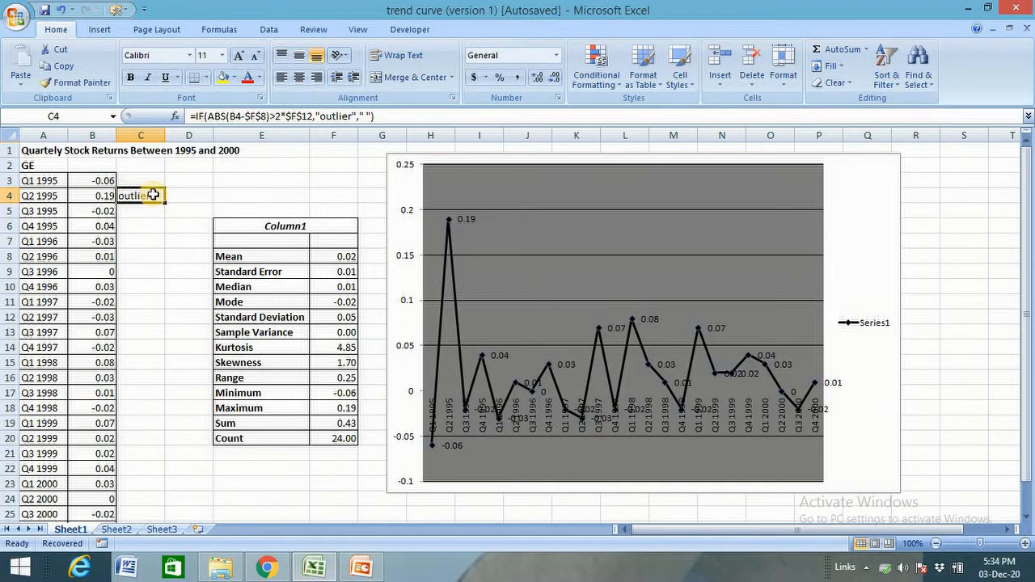
click(127, 258)
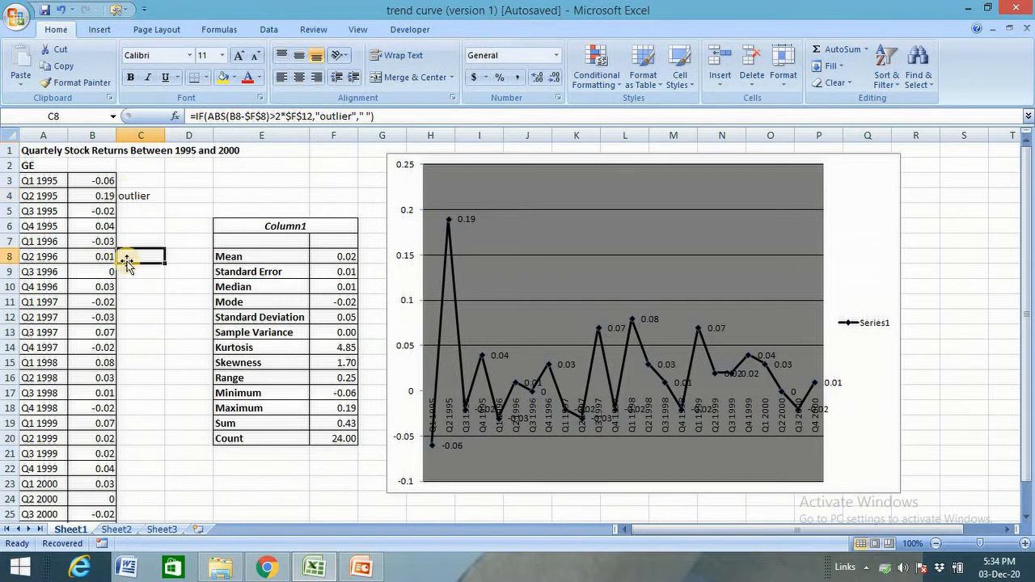
click(229, 202)
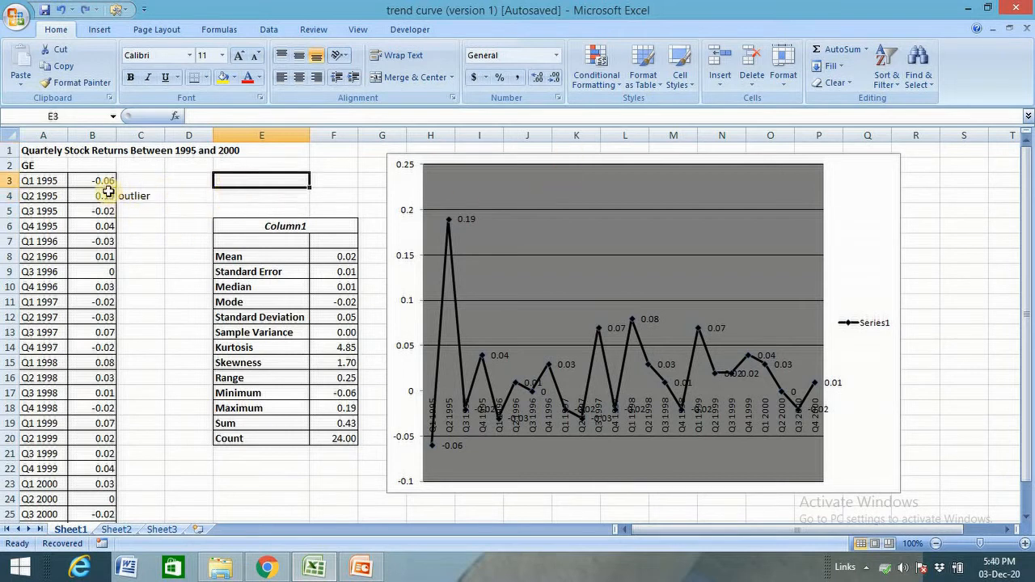
Step: Select the returns B3:B26 and start a new conditional formatting rule that uses a formula to decide which cells to format
drag(102, 181, 83, 485)
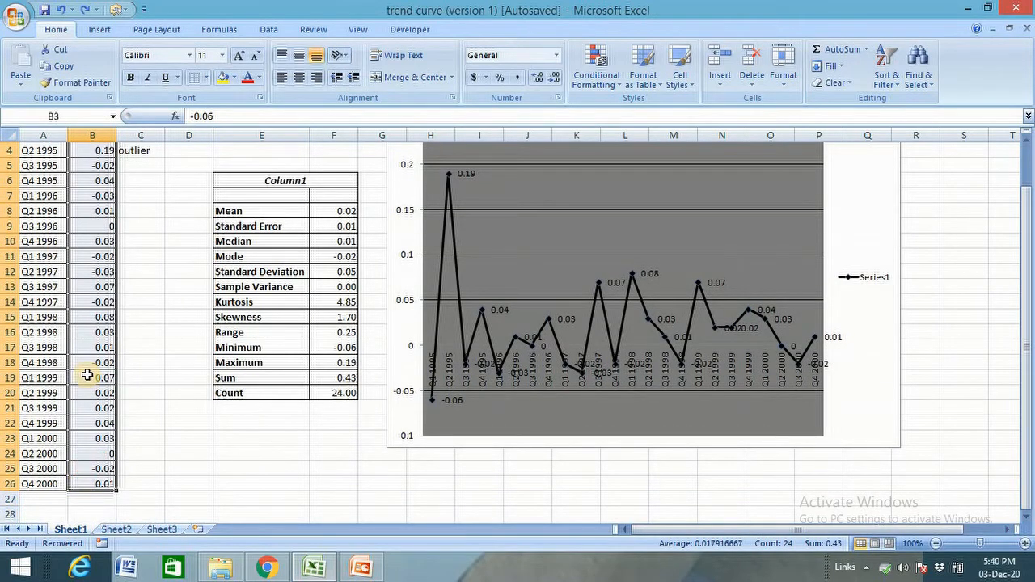
scroll(101, 326, up, 1)
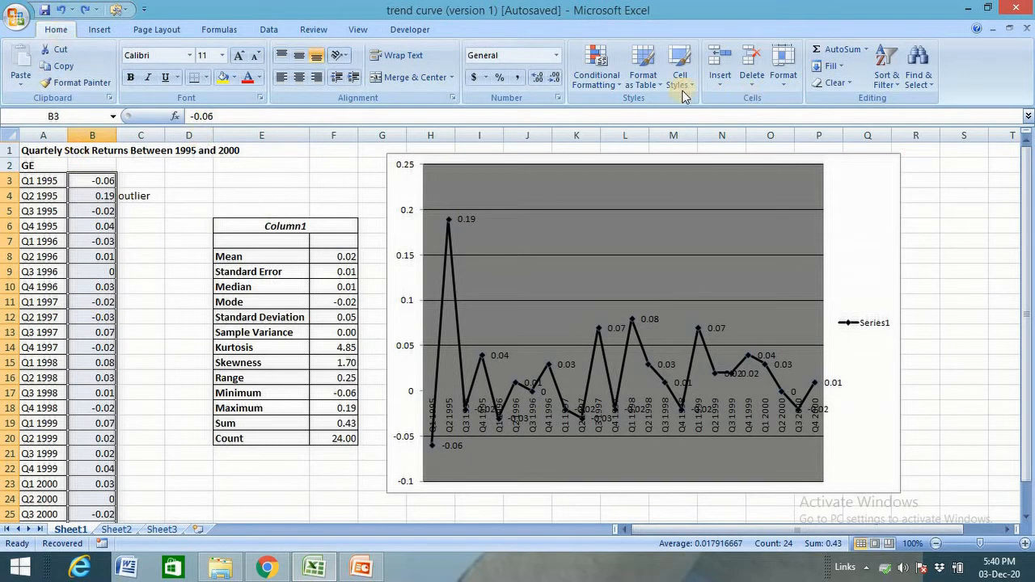
click(596, 77)
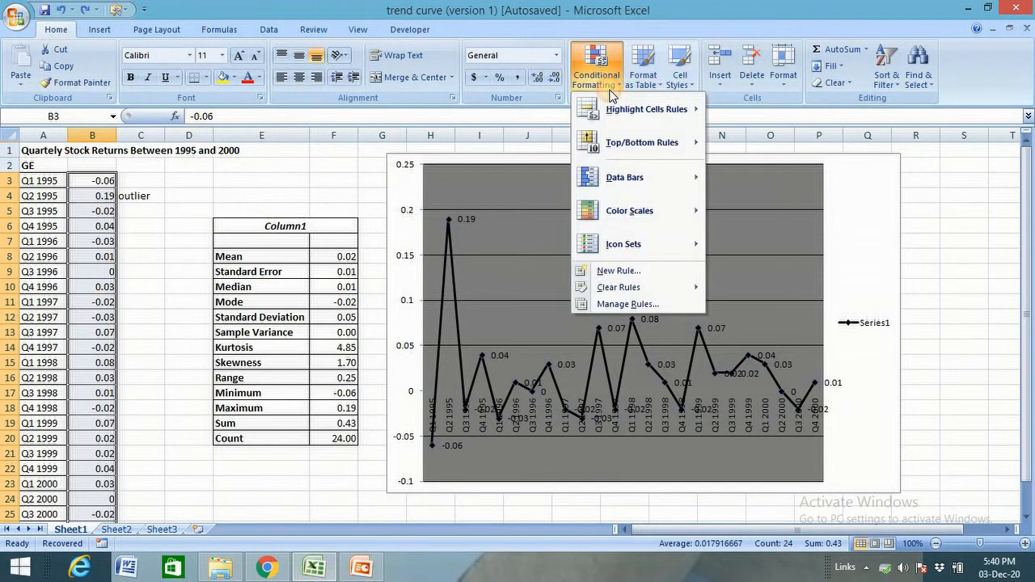
click(600, 272)
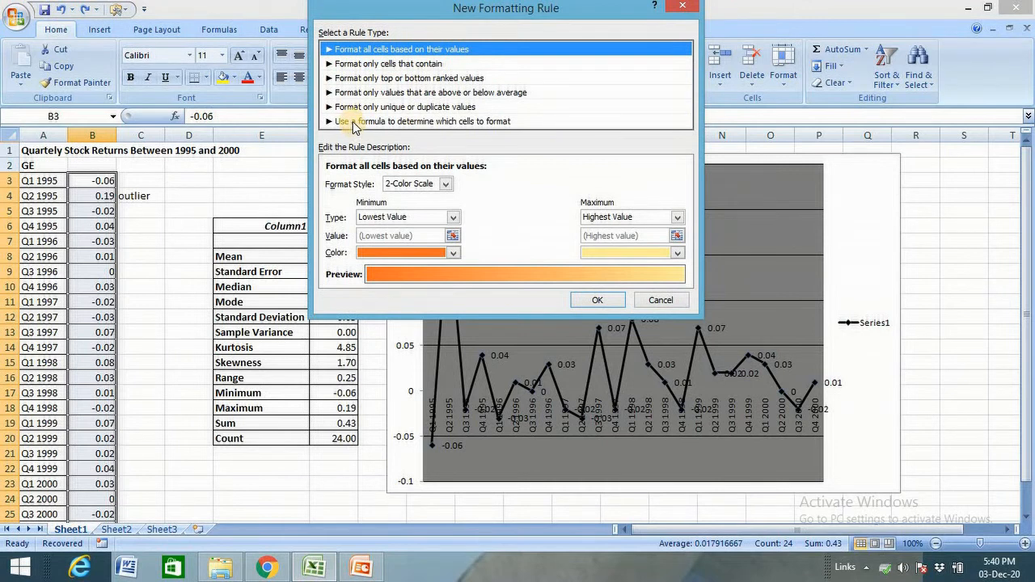
click(353, 121)
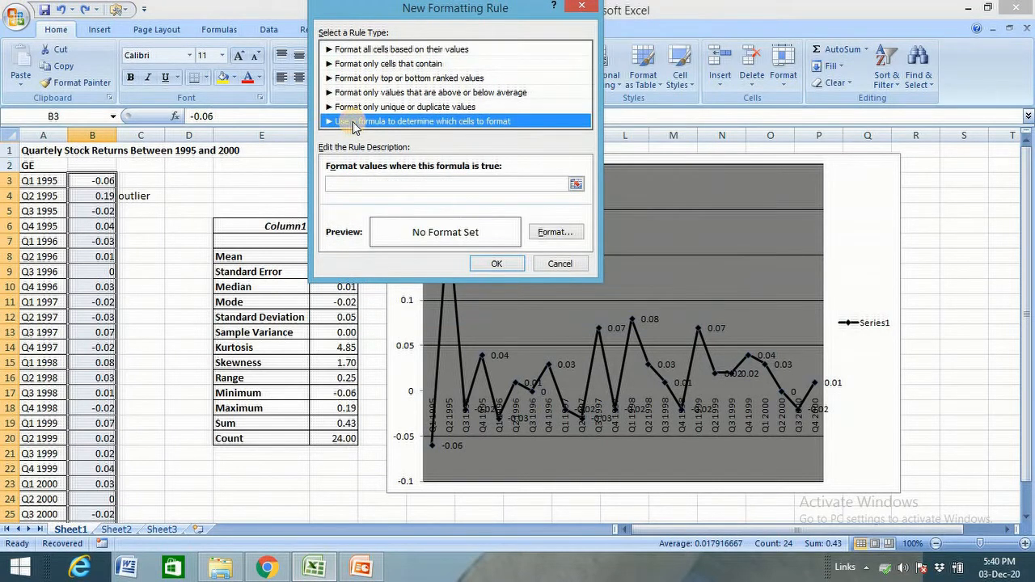
Step: Enter the rule formula =abs(b3:b26-$F$8)>2*$F$12, referencing the mean and standard deviation cells
click(353, 192)
text(=abs()
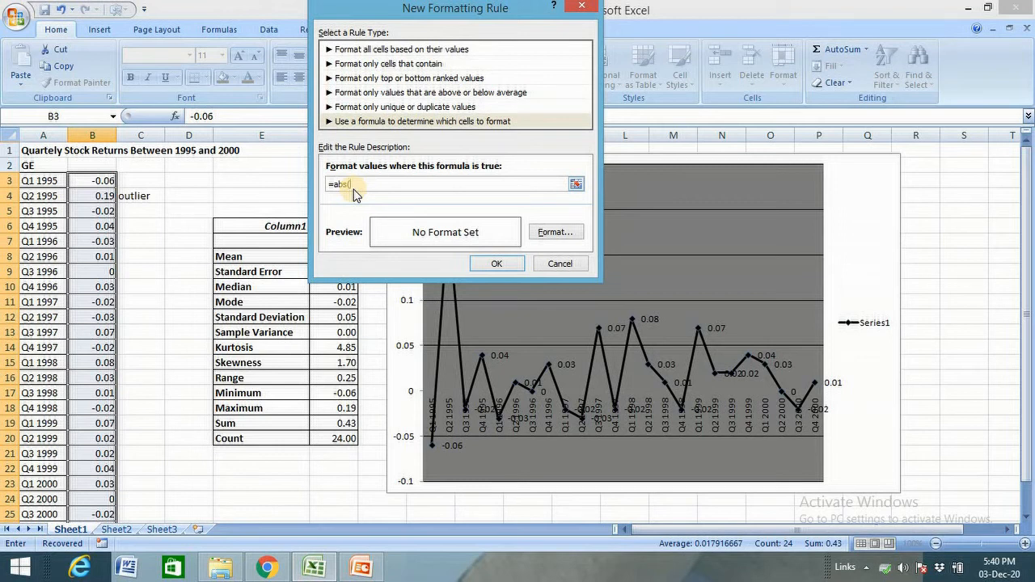
text(b)
text(3))
text(b26)
text(-)
drag(344, 14, 433, 44)
click(338, 256)
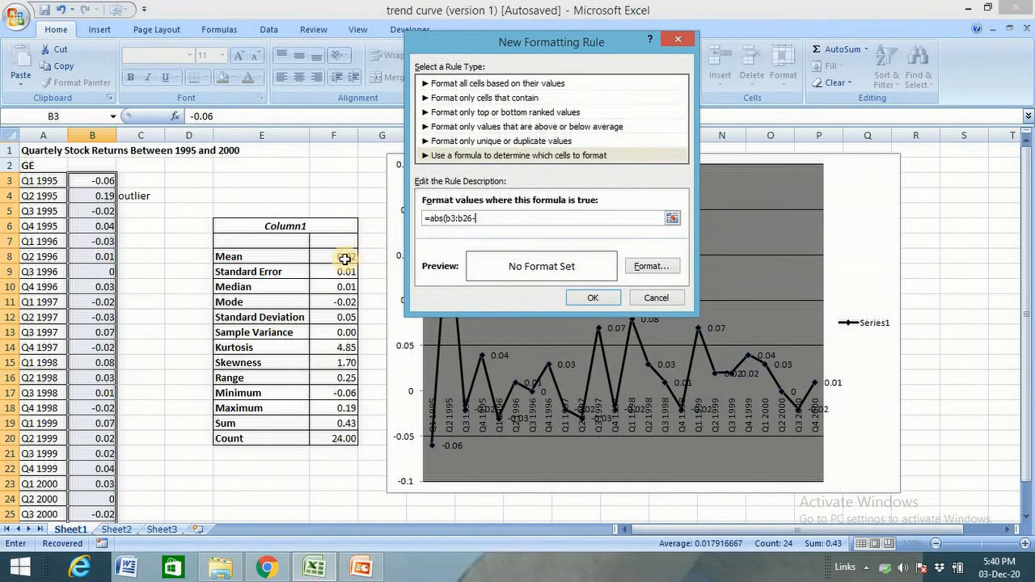
text())
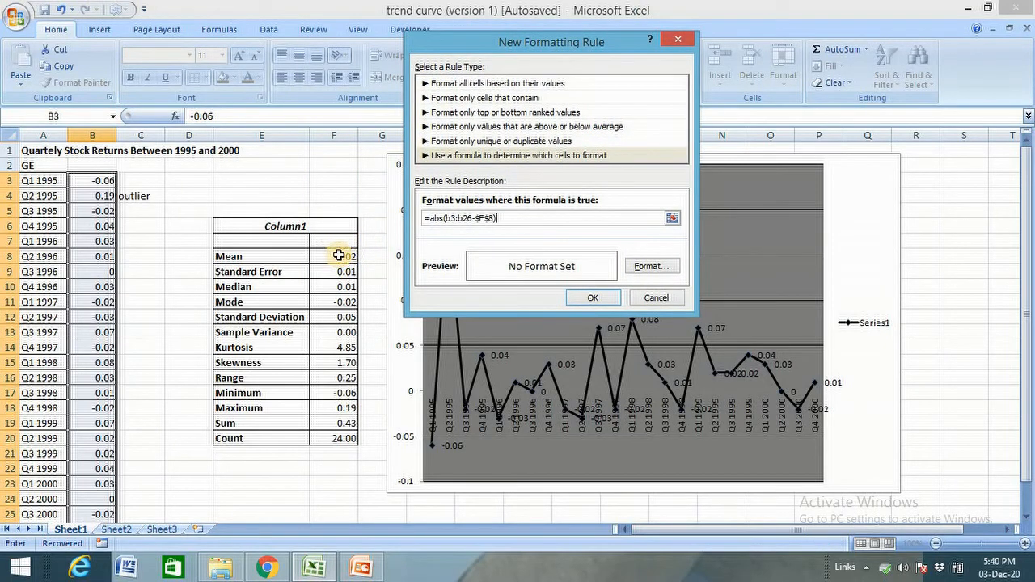
text(>2*)
click(321, 323)
Step: Set the rule's format to a red background fill and confirm the new rule
click(651, 266)
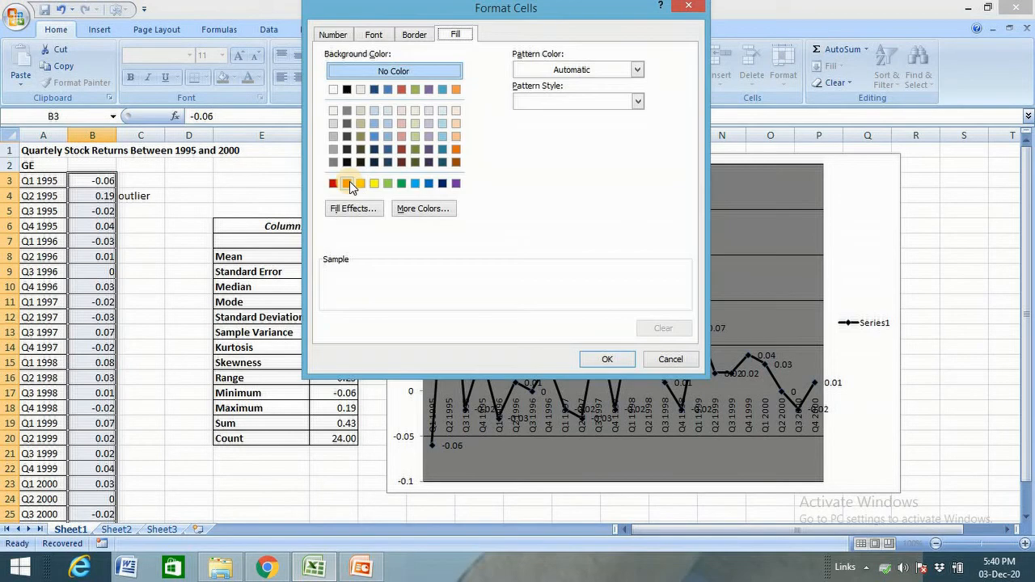
click(350, 181)
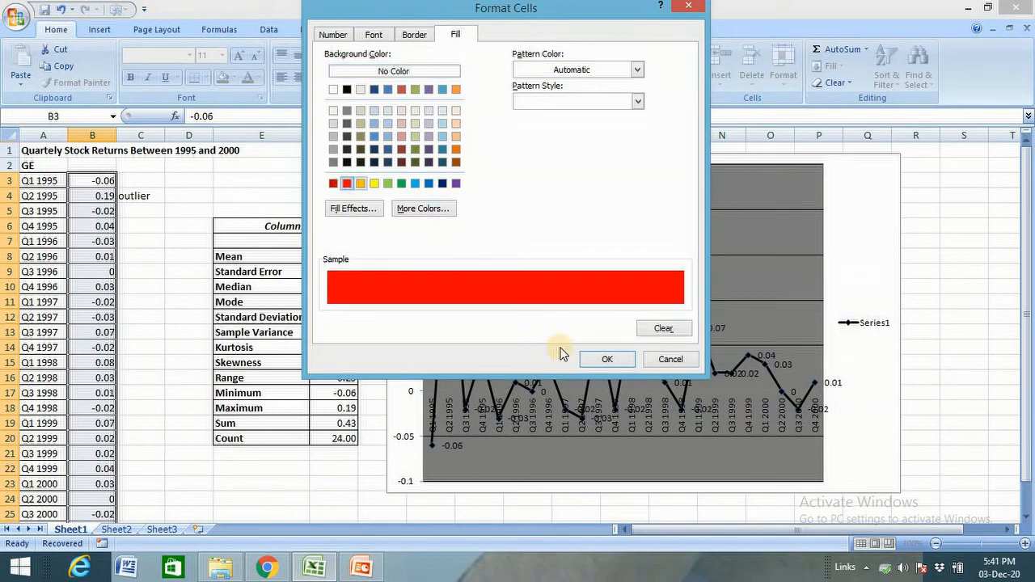
click(599, 360)
click(595, 299)
Step: Inspect the highlighted return cells and the outlier formula down column C
click(261, 196)
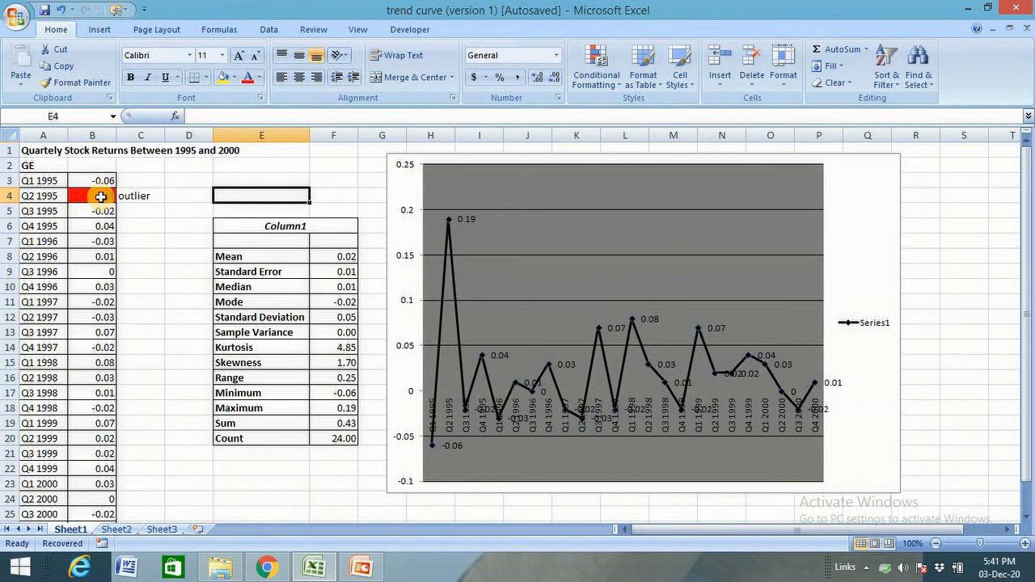
click(101, 196)
click(148, 228)
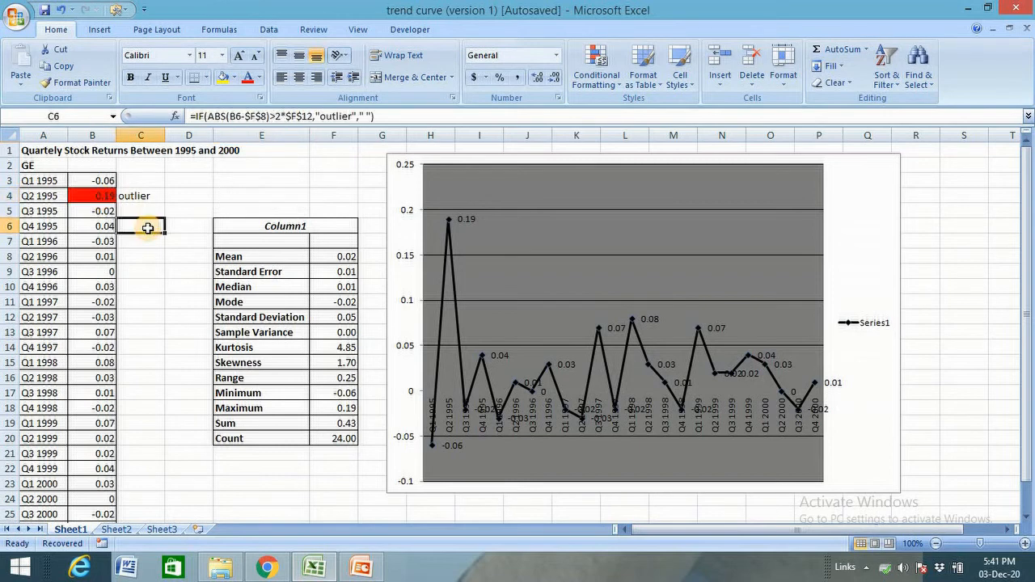
scroll(148, 228, down, 1)
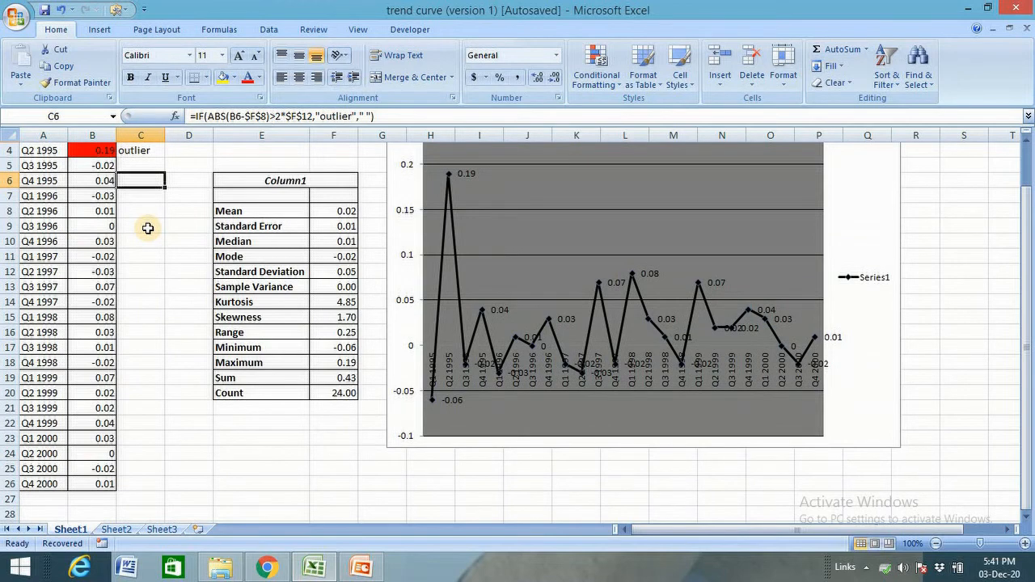
scroll(148, 228, up, 1)
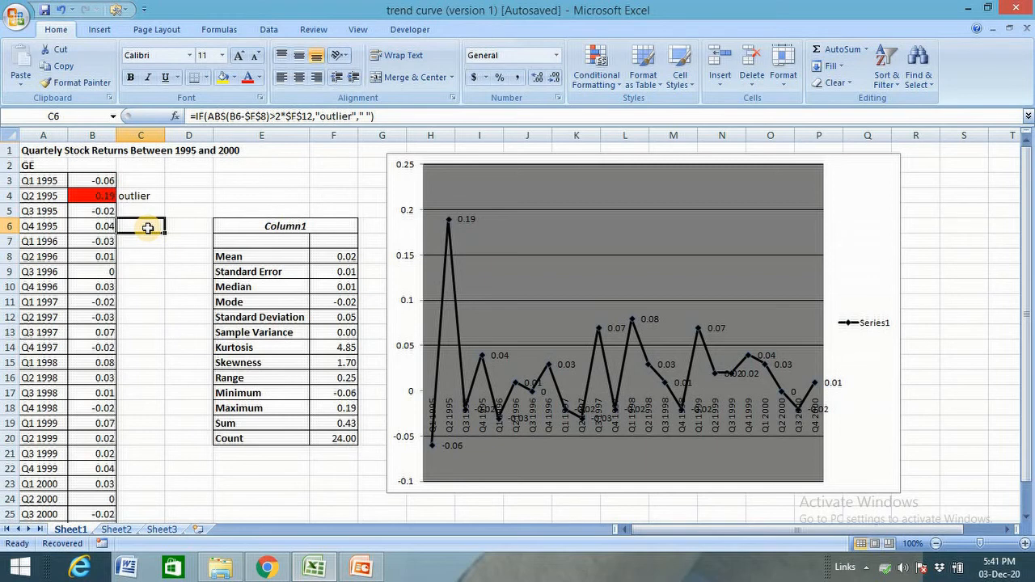
click(234, 199)
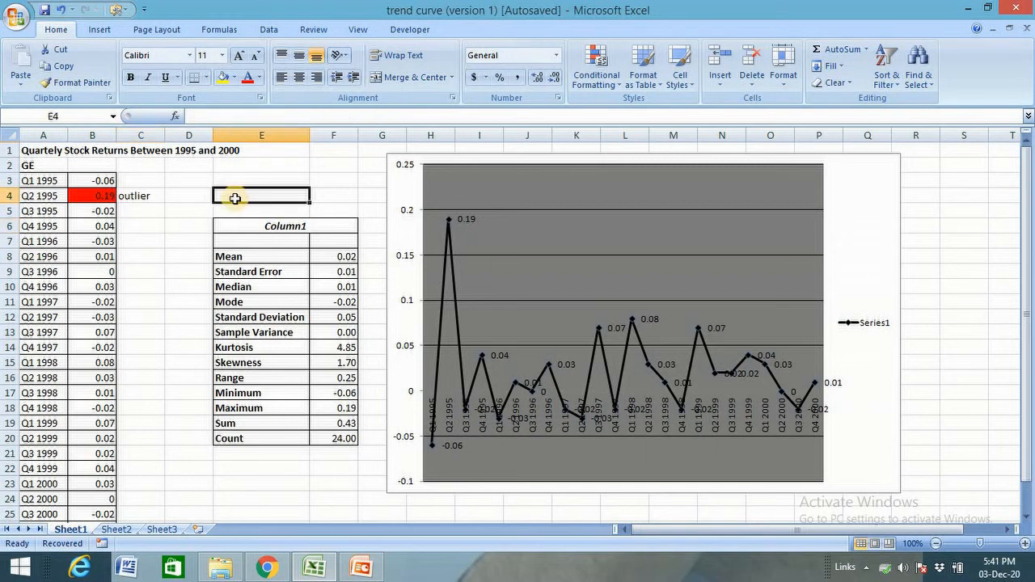